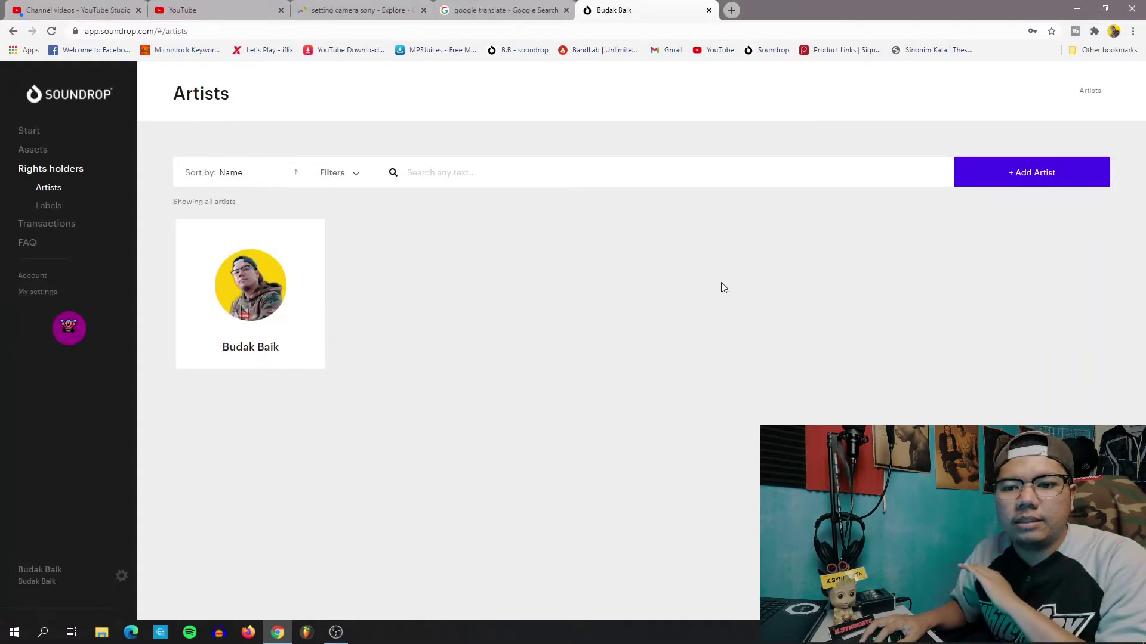
Open the form for adding a new artist and review its image, info, website and name localization sections
left_click(54, 170)
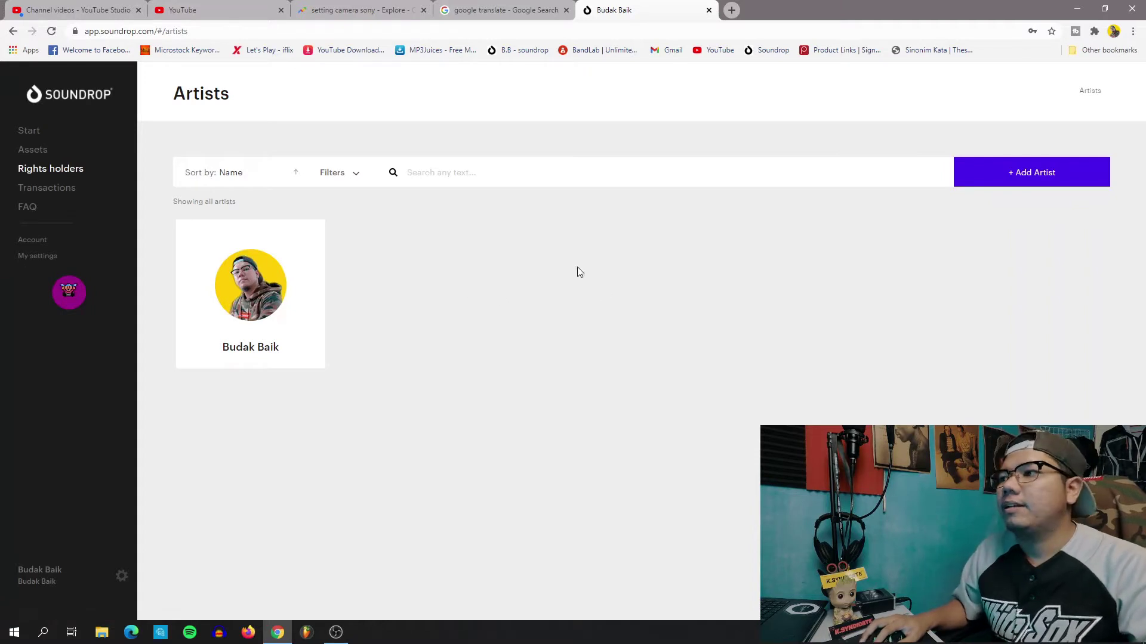
mouse_move(247, 284)
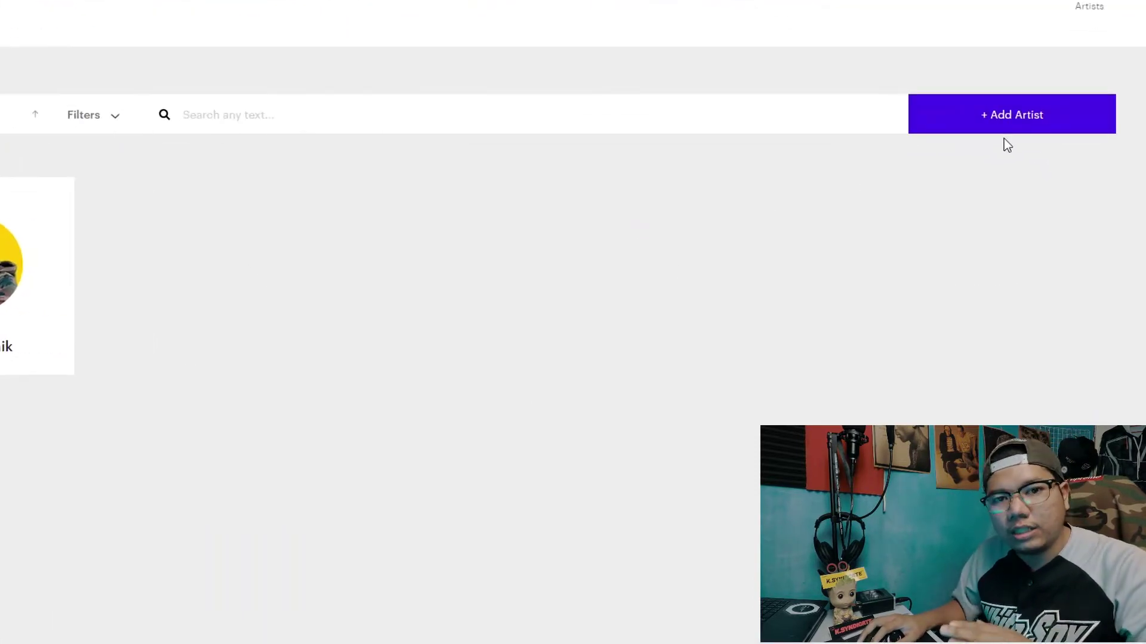
left_click(1038, 117)
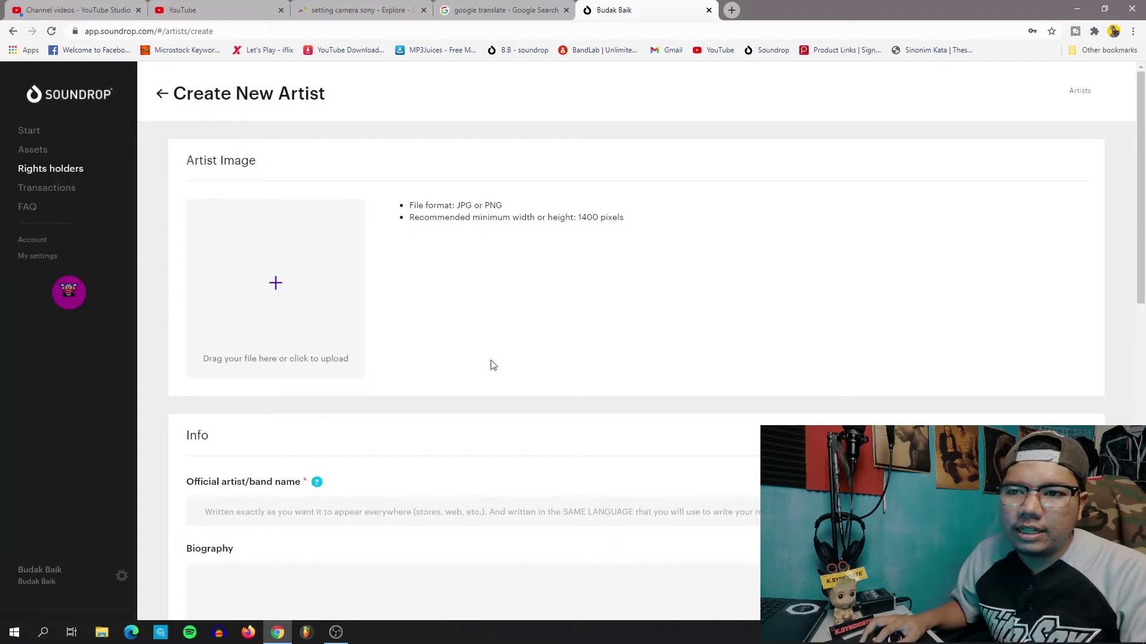
scroll(485, 360, "down", 2)
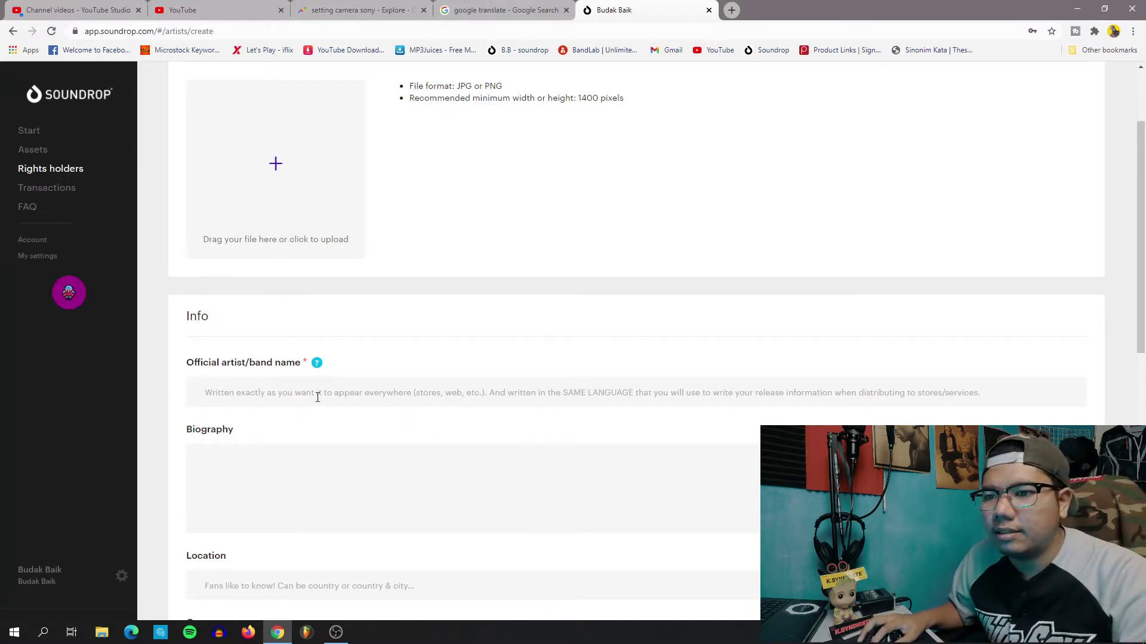
scroll(390, 358, "down", 1)
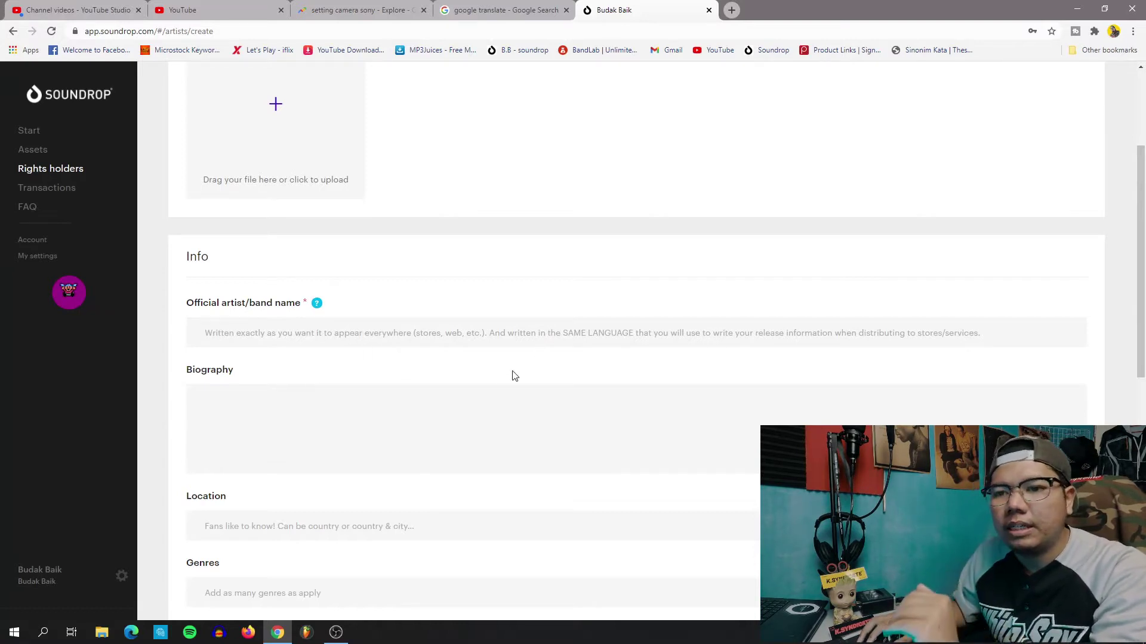
scroll(511, 377, "down", 4)
scroll(495, 428, "down", 2)
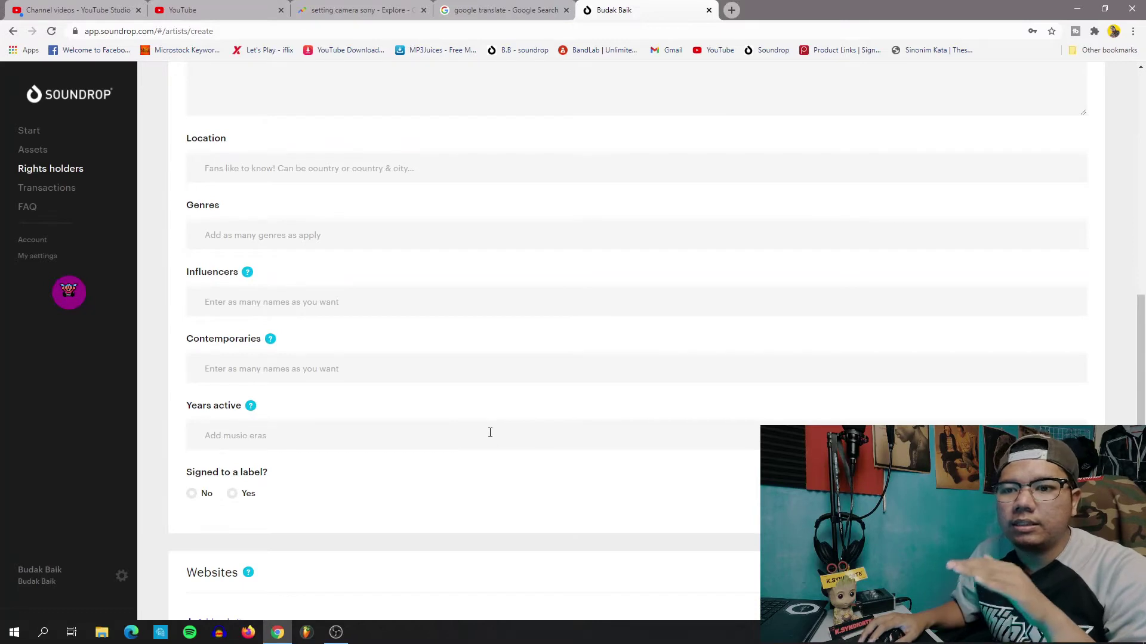
scroll(490, 433, "down", 1)
scroll(488, 435, "down", 2)
scroll(445, 423, "down", 1)
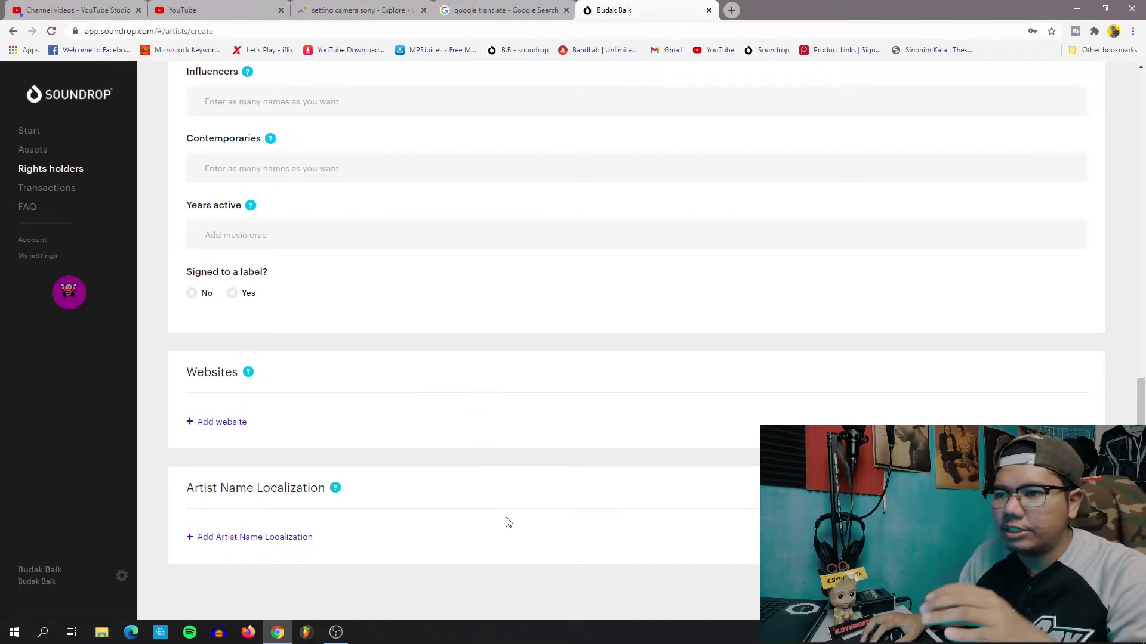
Go through the blank artist form's fields once more, from image requirements to websites, and return to the artists list without creating an artist
scroll(508, 523, "up", 7)
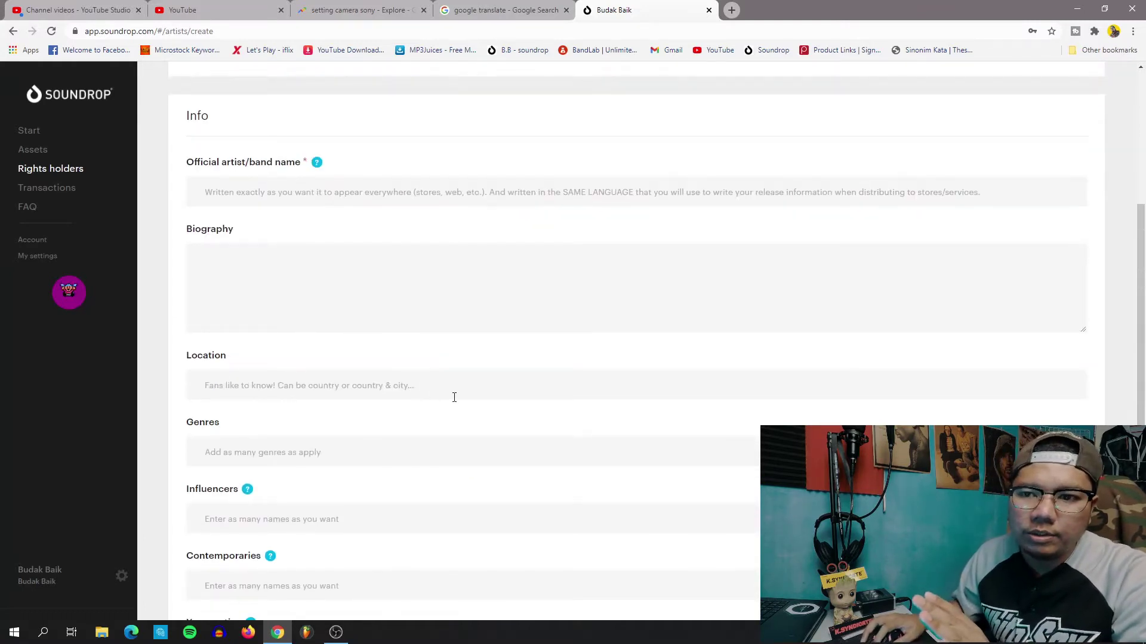
scroll(506, 423, "down", 2)
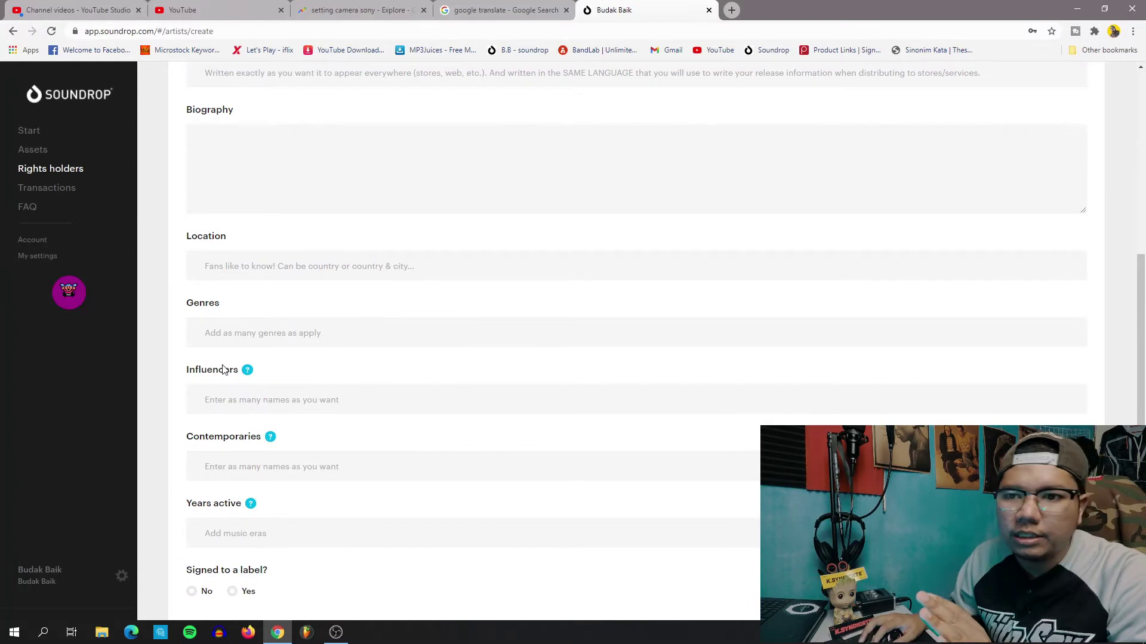
scroll(391, 391, "down", 2)
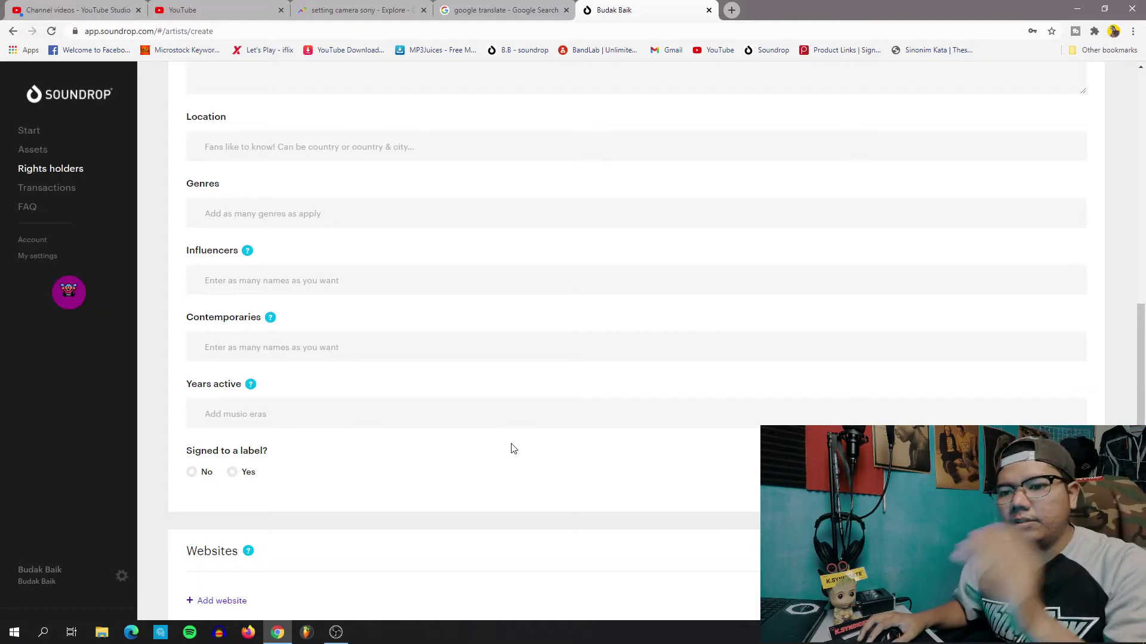
scroll(555, 418, "down", 2)
scroll(543, 472, "up", 10)
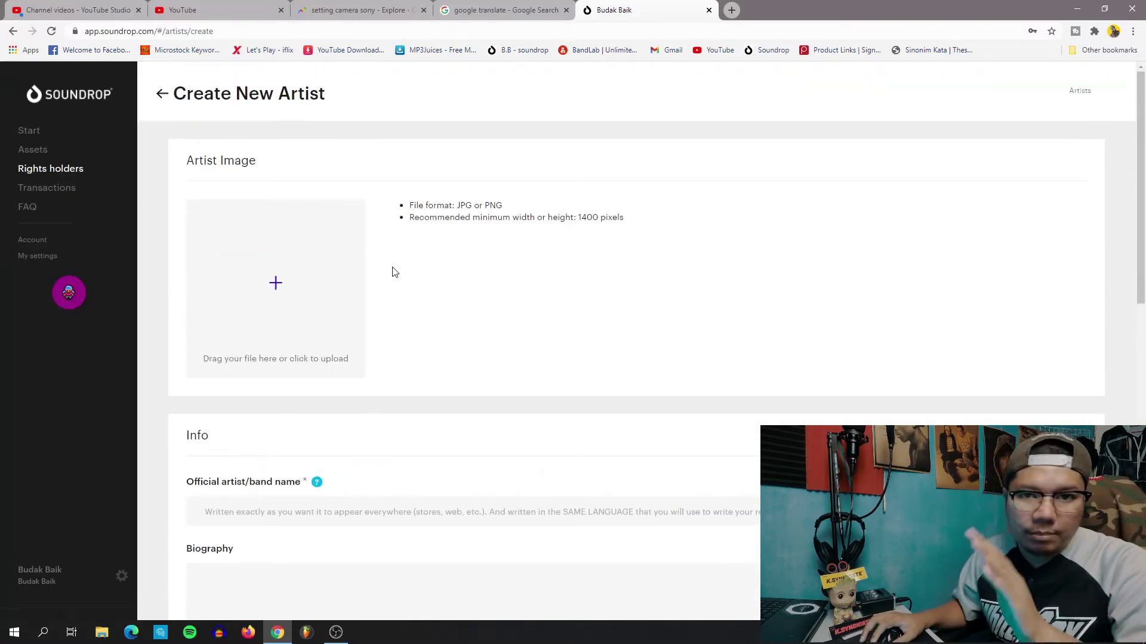
scroll(444, 280, "down", 2)
scroll(529, 358, "down", 2)
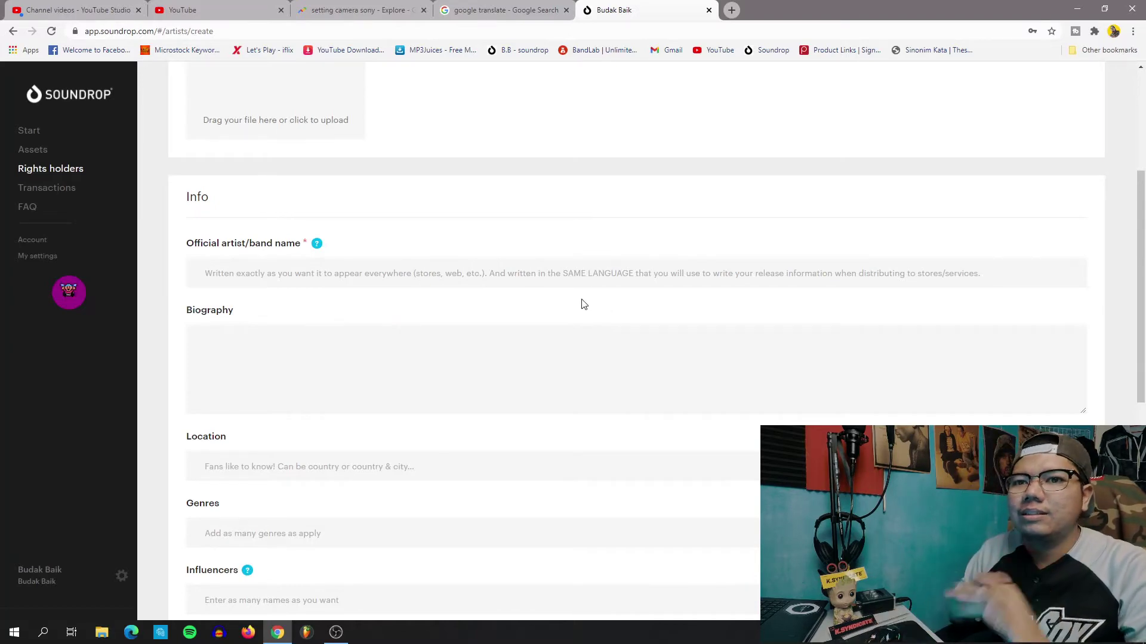
scroll(583, 305, "down", 8)
scroll(356, 394, "up", 9)
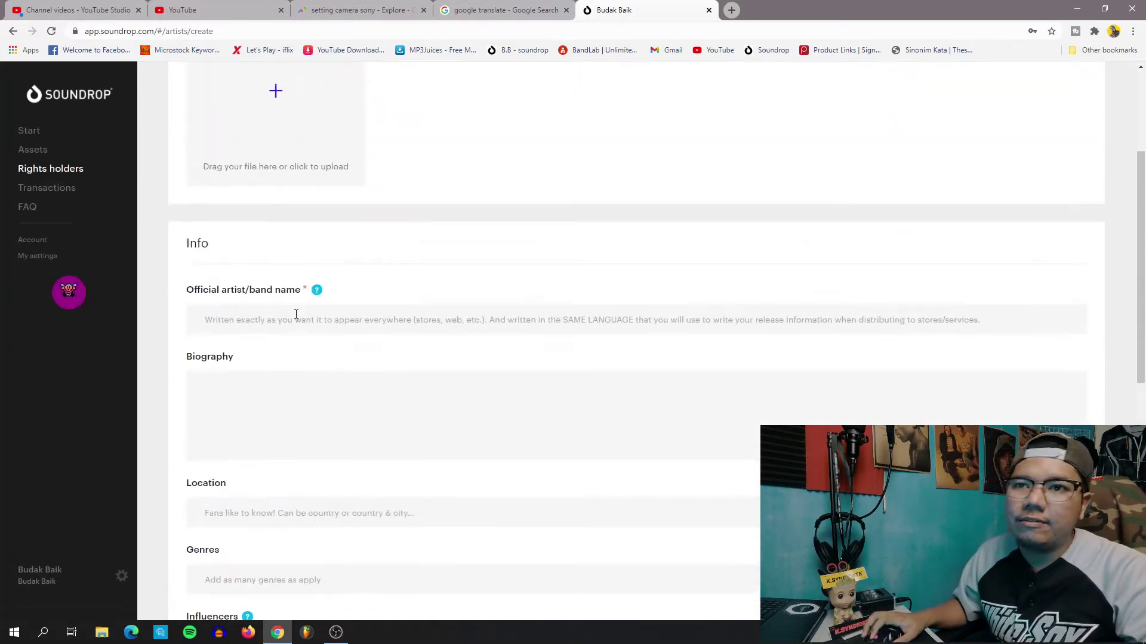
scroll(296, 315, "up", 3)
left_click(162, 97)
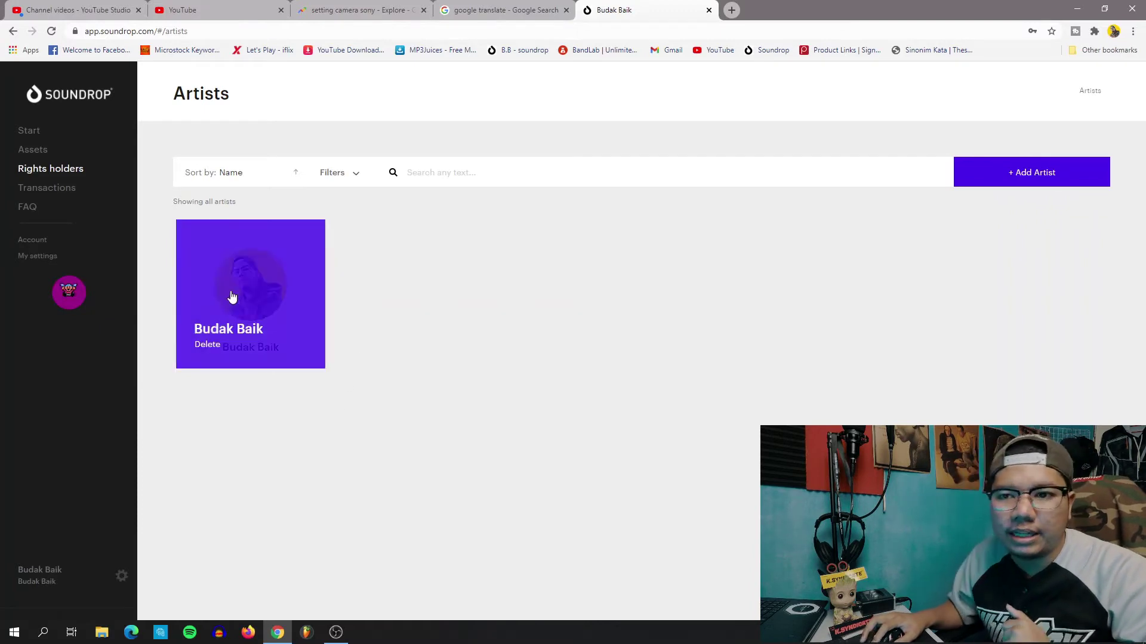
Open the existing artist's profile and examine its image, name, genres, influencers, label status and website sections
left_click(299, 322)
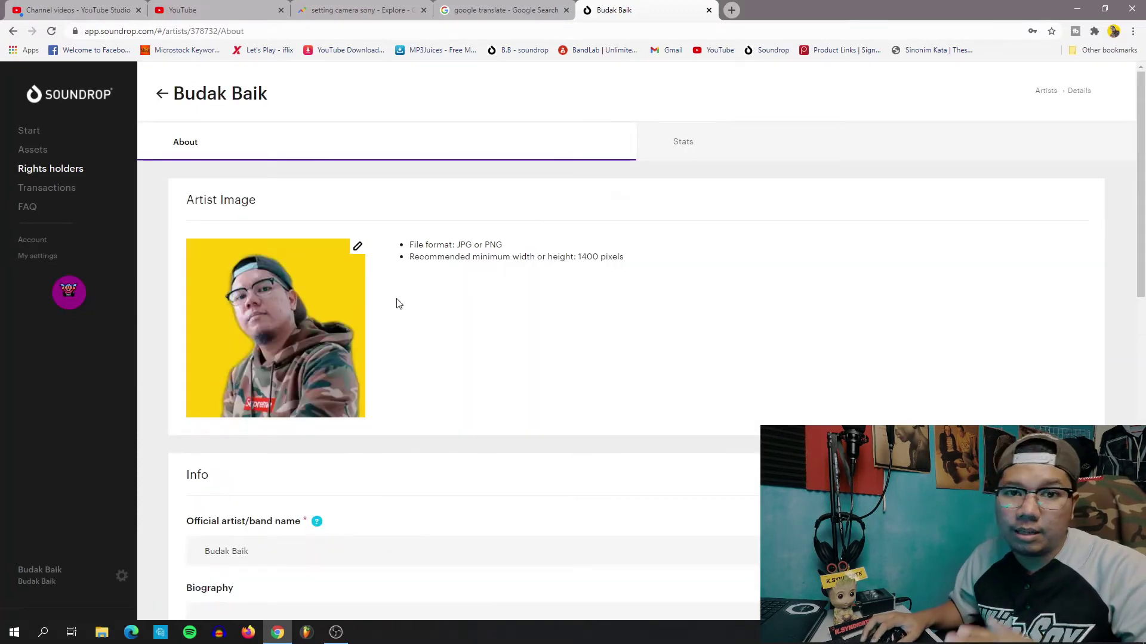
scroll(568, 304, "down", 3)
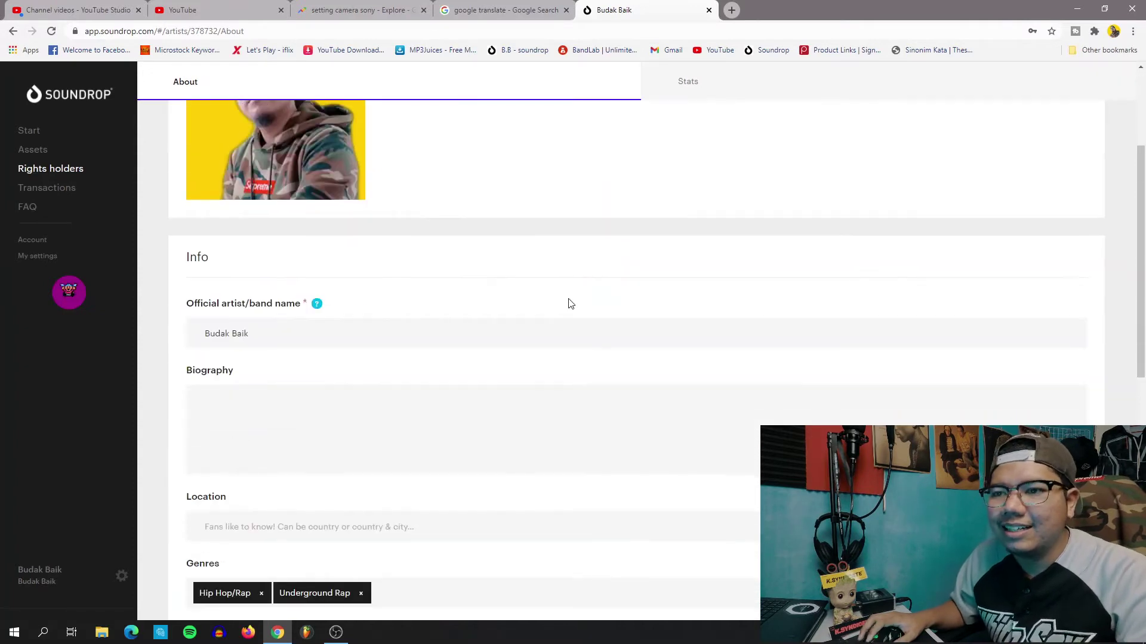
scroll(302, 306, "down", 1)
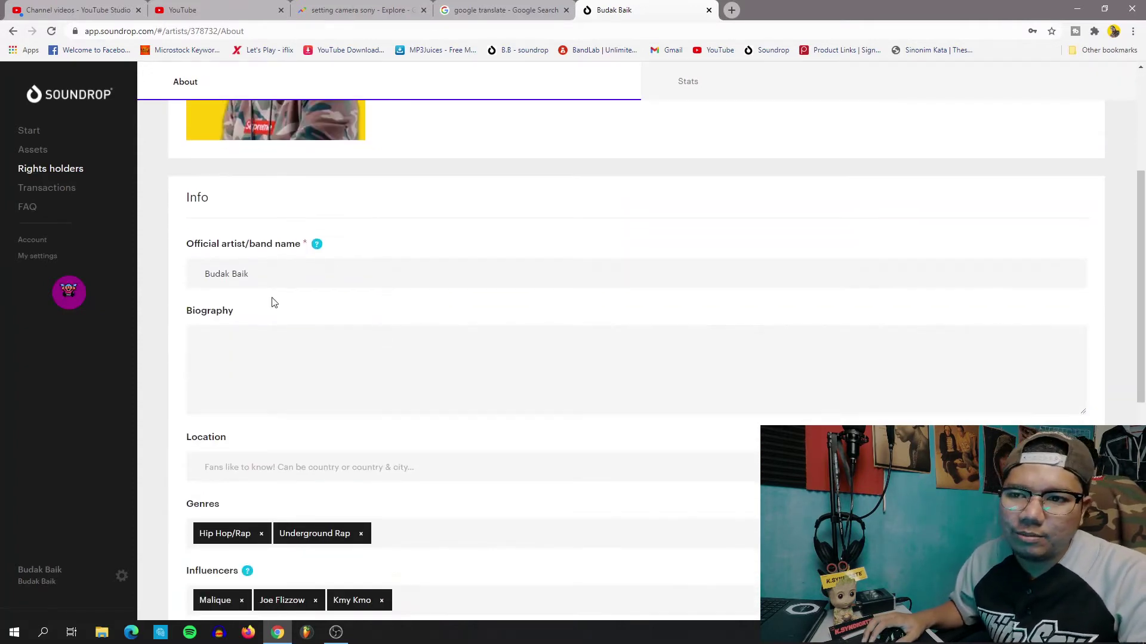
scroll(470, 295, "down", 3)
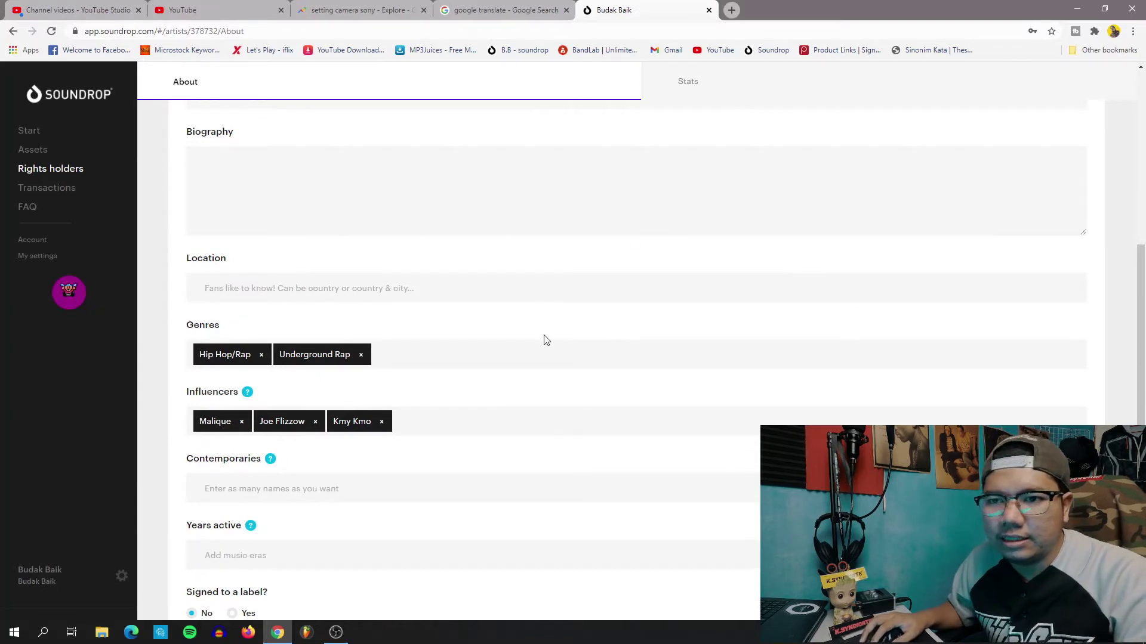
scroll(514, 341, "down", 1)
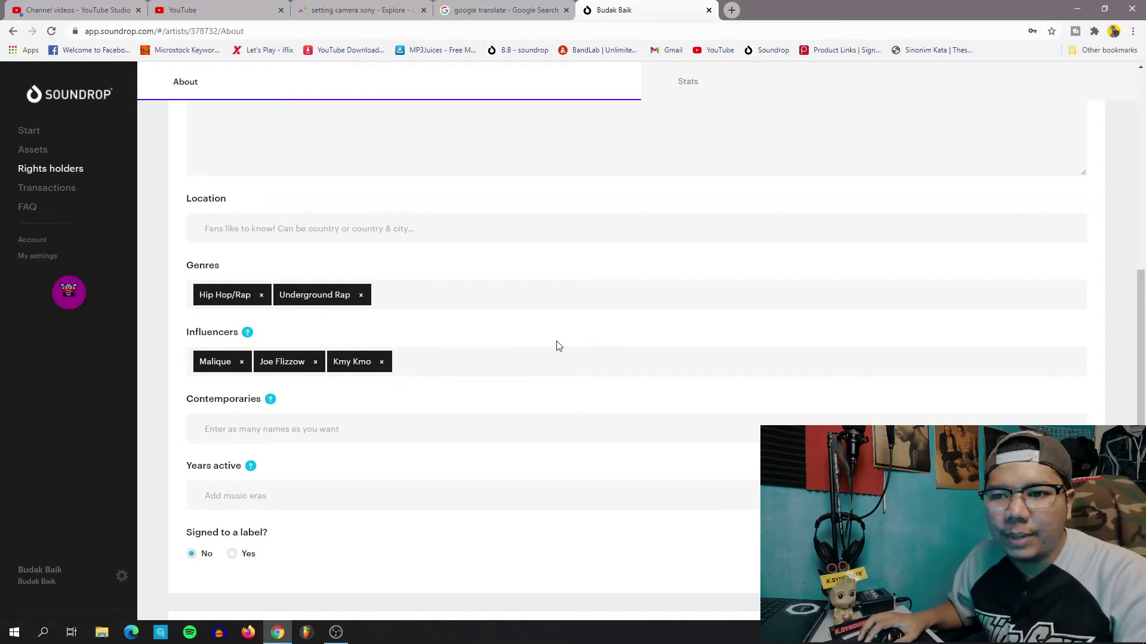
scroll(558, 346, "down", 2)
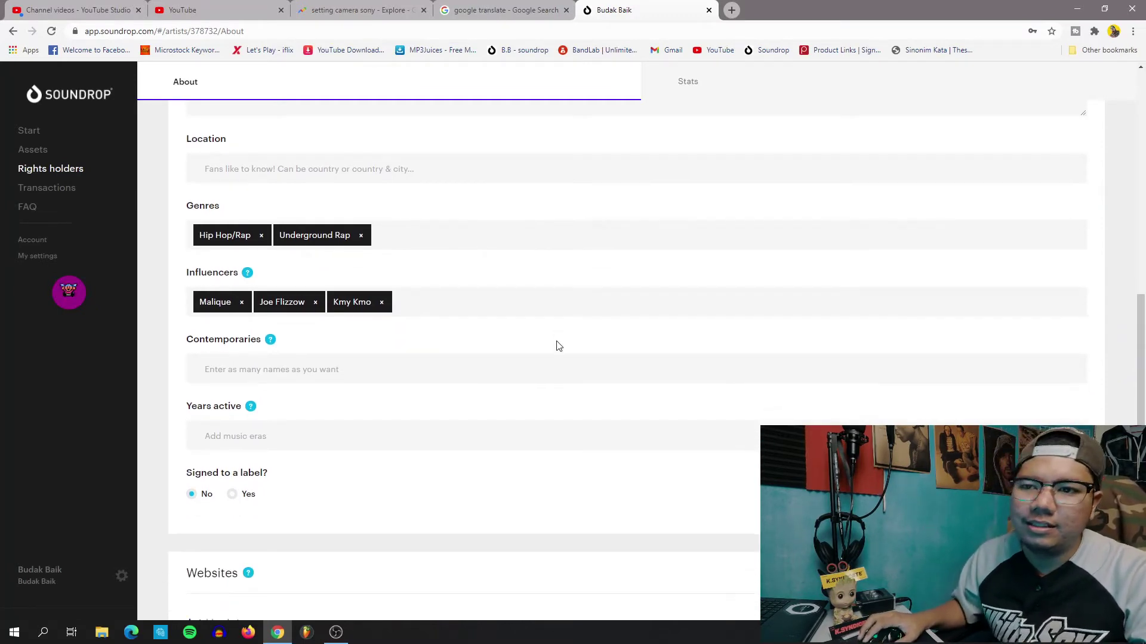
scroll(654, 400, "down", 2)
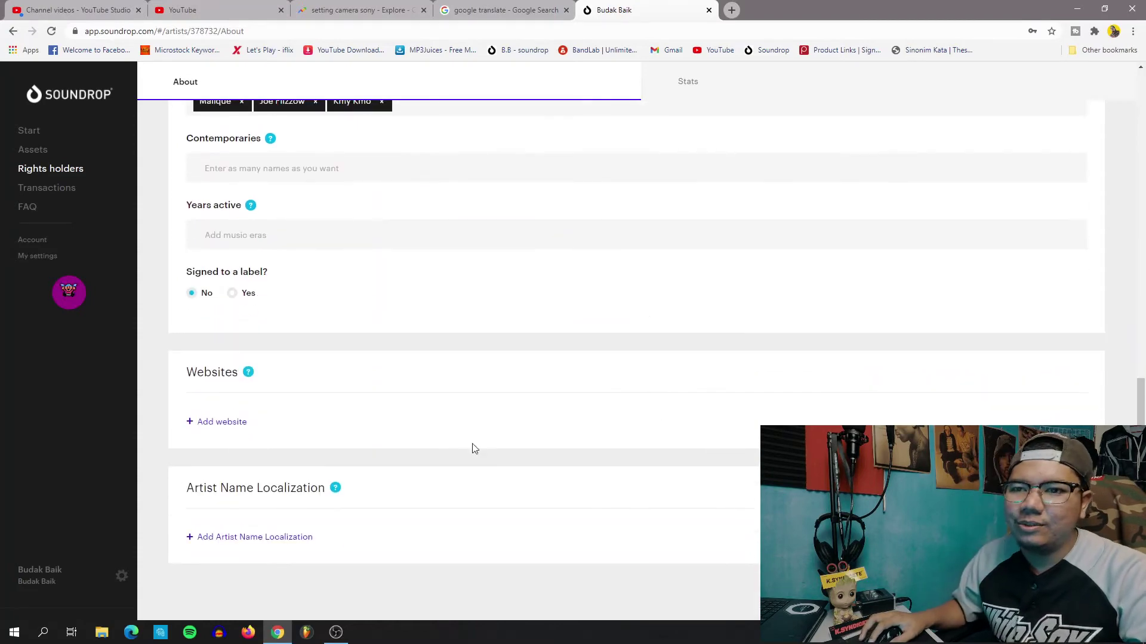
scroll(594, 358, "up", 10)
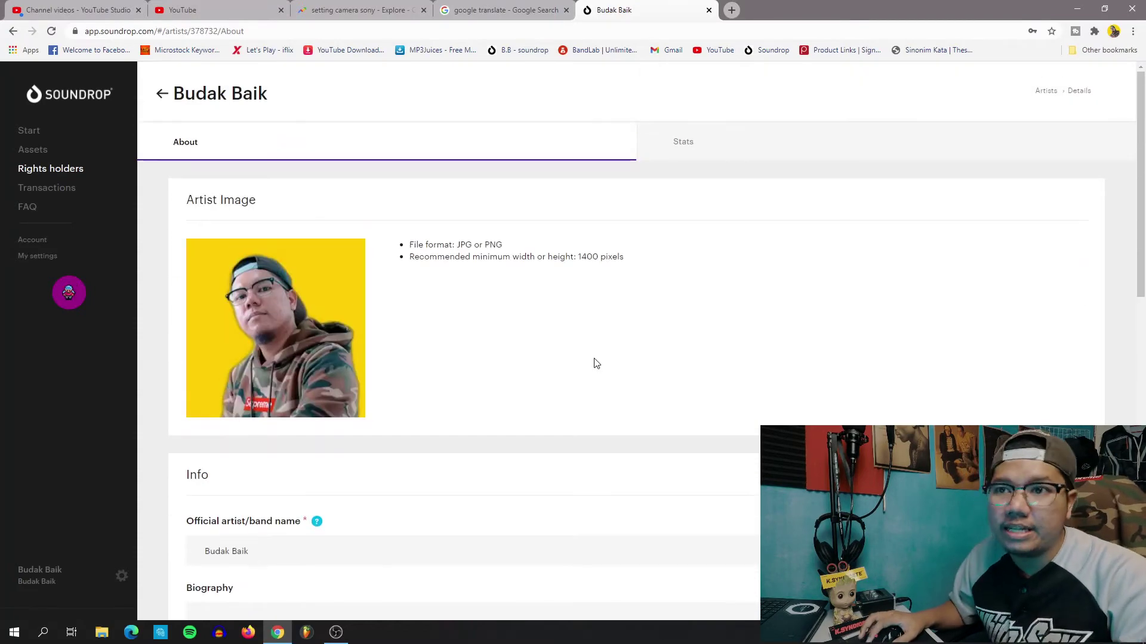
Examine the artist's six-month statistics for formats, services, markets, tracks and releases, and switch back to the profile details
left_click(735, 159)
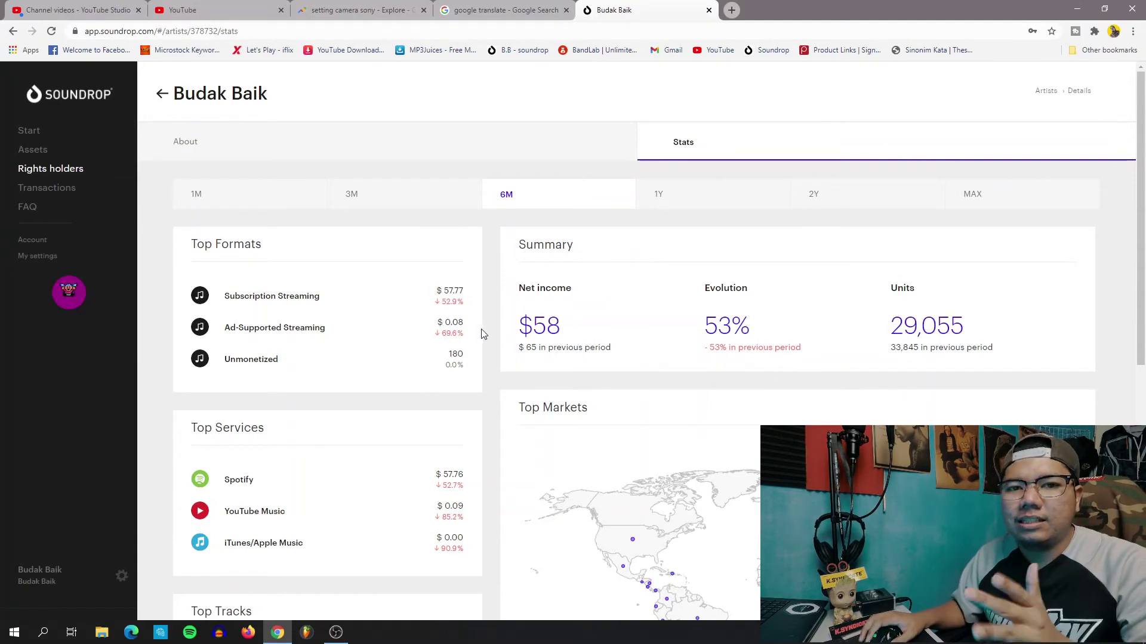
scroll(483, 334, "down", 2)
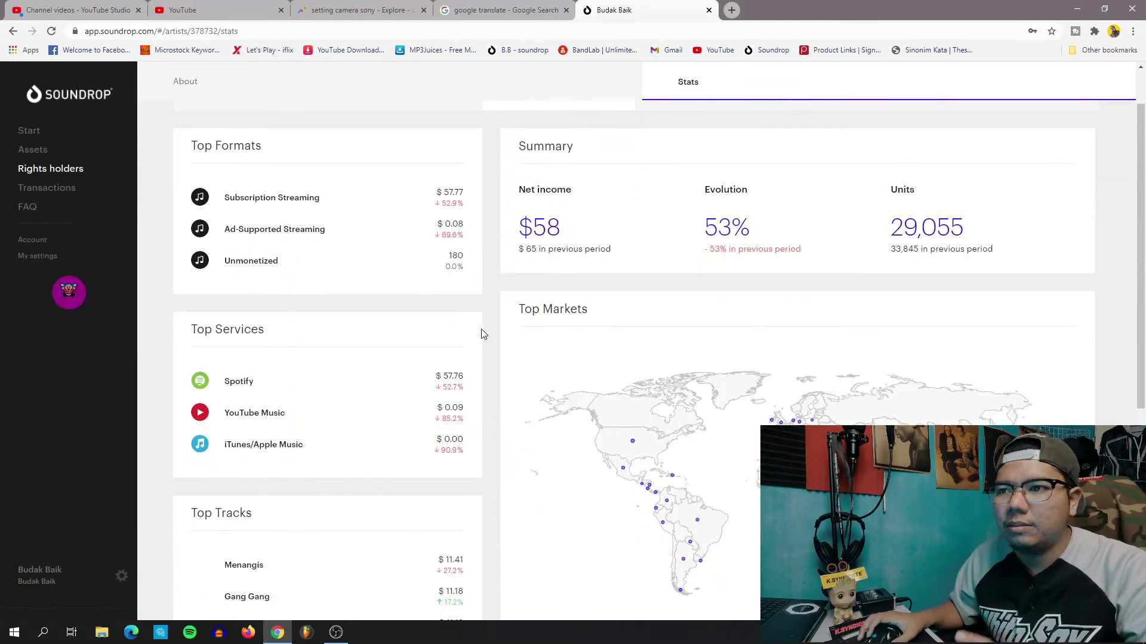
scroll(483, 334, "down", 3)
scroll(483, 334, "up", 3)
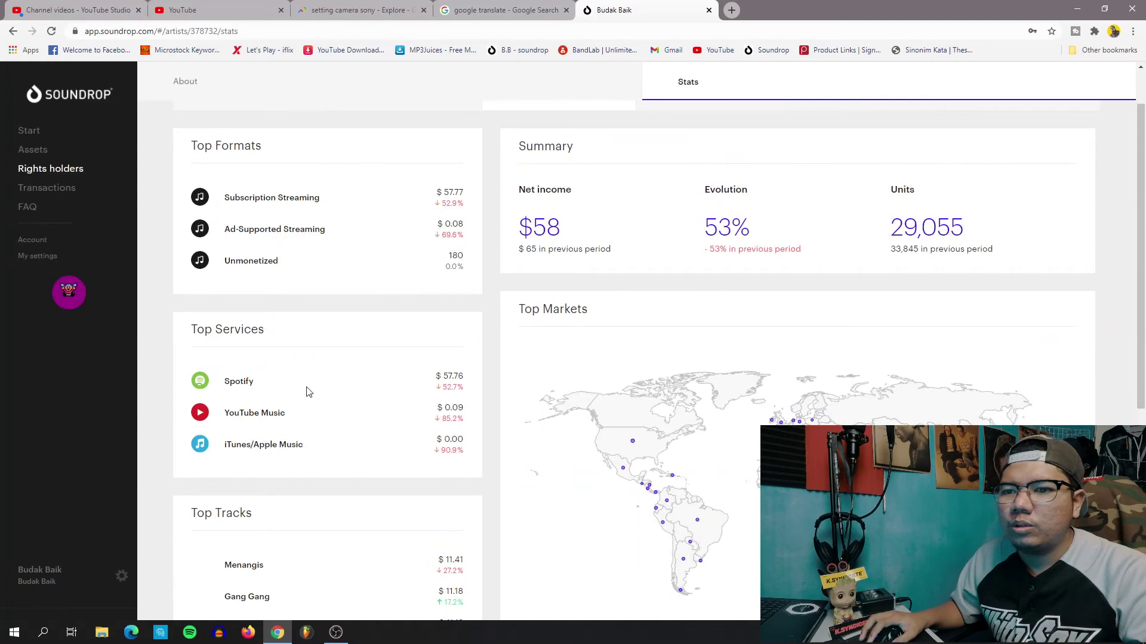
scroll(492, 401, "up", 2)
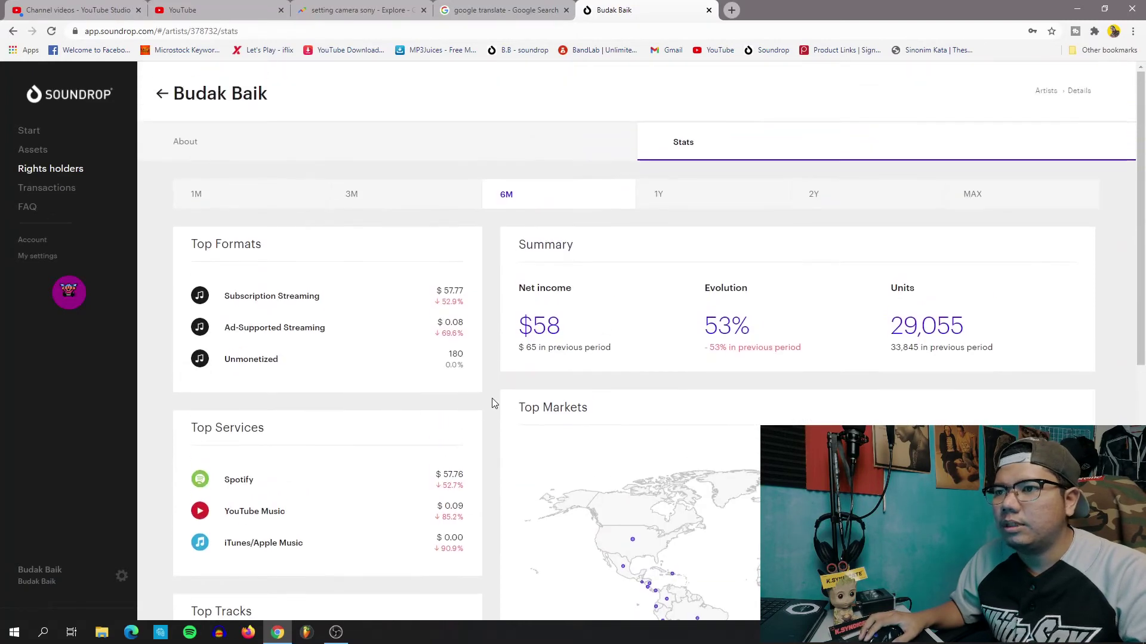
scroll(492, 399, "down", 7)
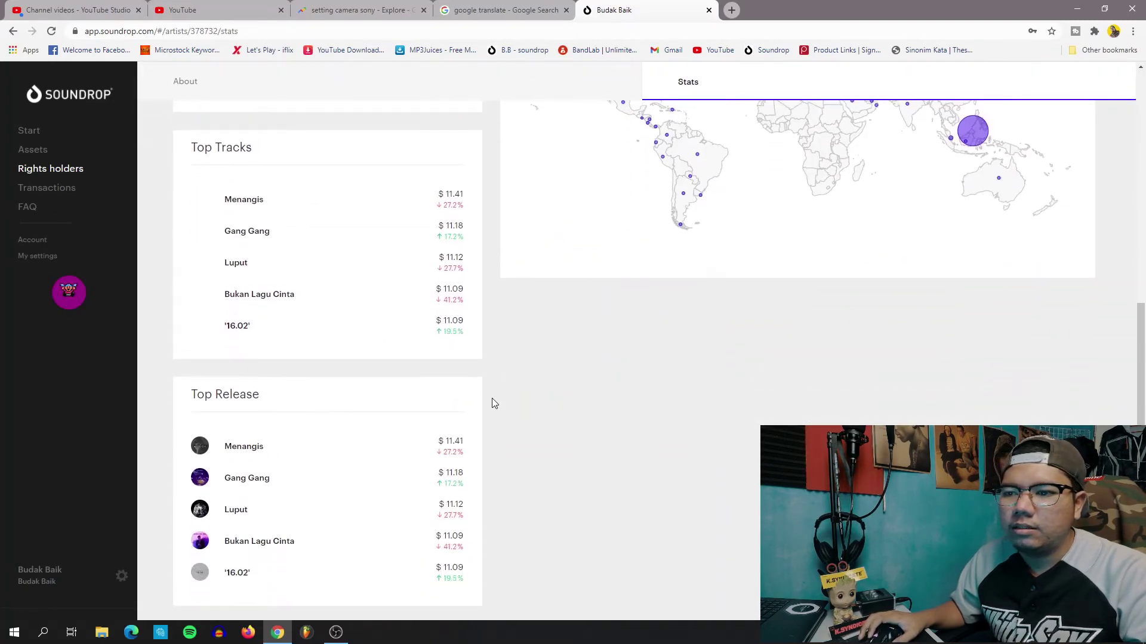
scroll(492, 399, "up", 8)
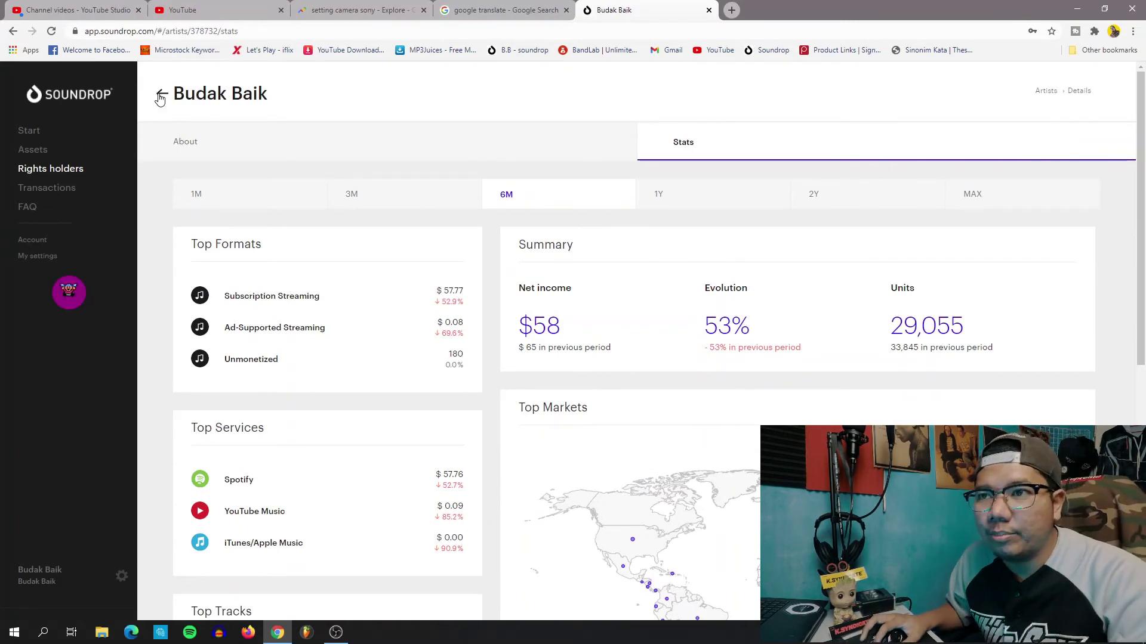
left_click(163, 137)
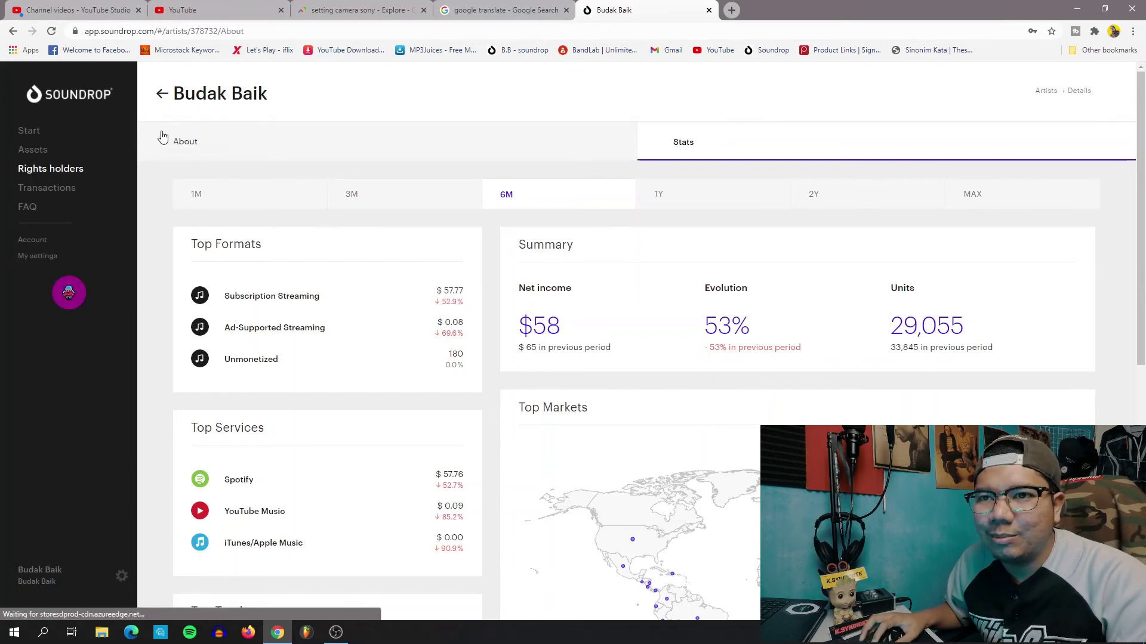